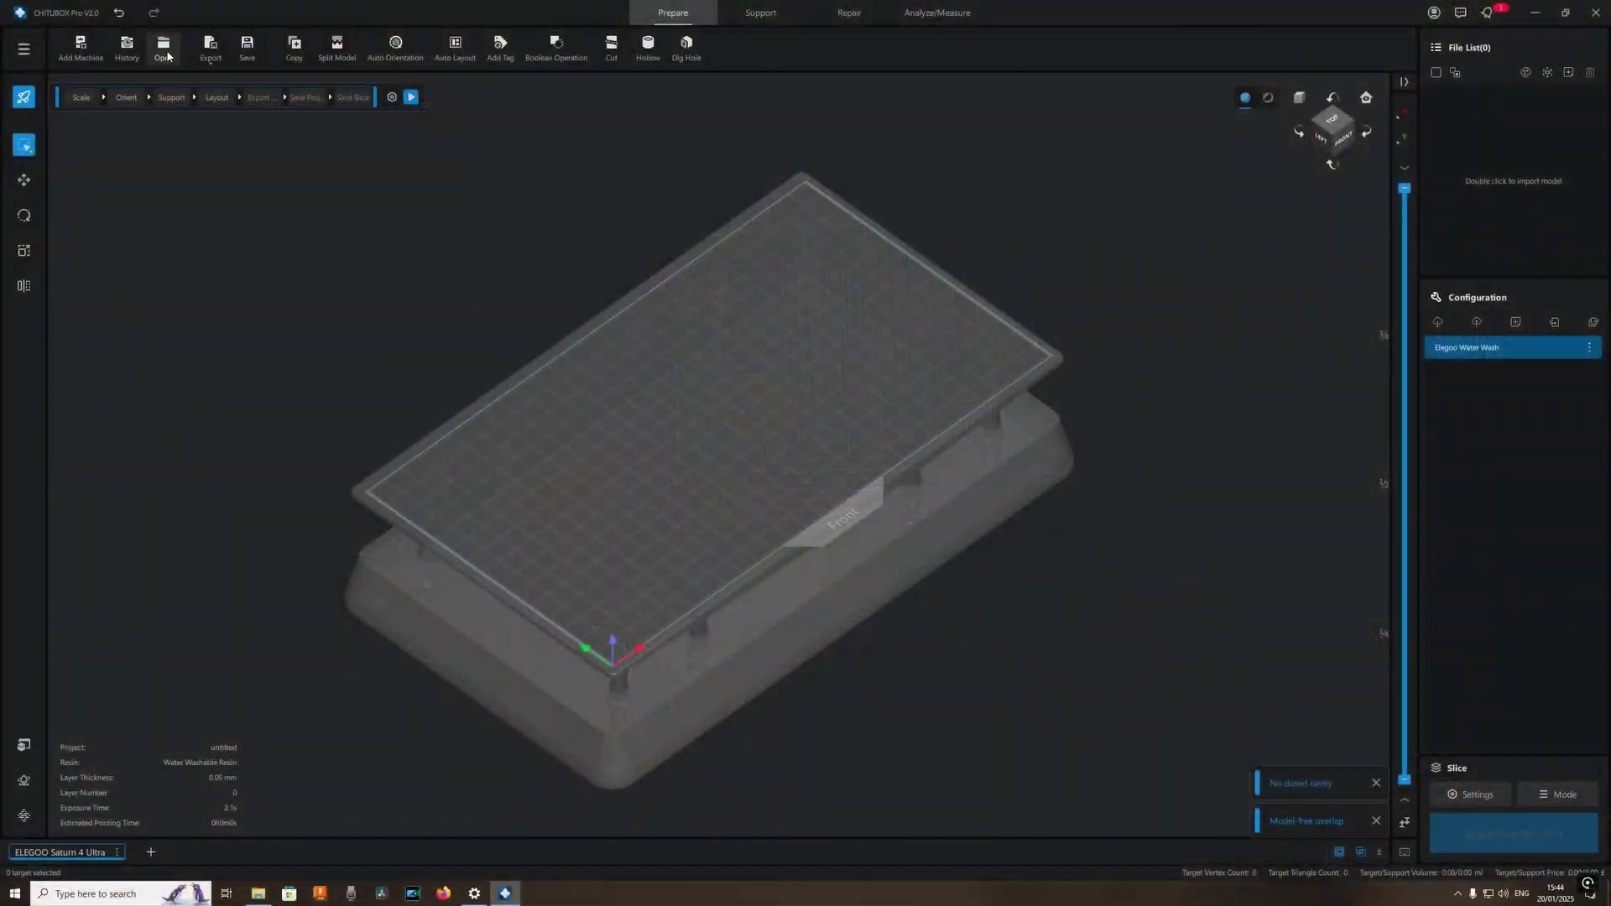
- Import 8 Test Gridlines.stl and then Calibration Test.stl into the Saturn 4 Ultra project
click(163, 46)
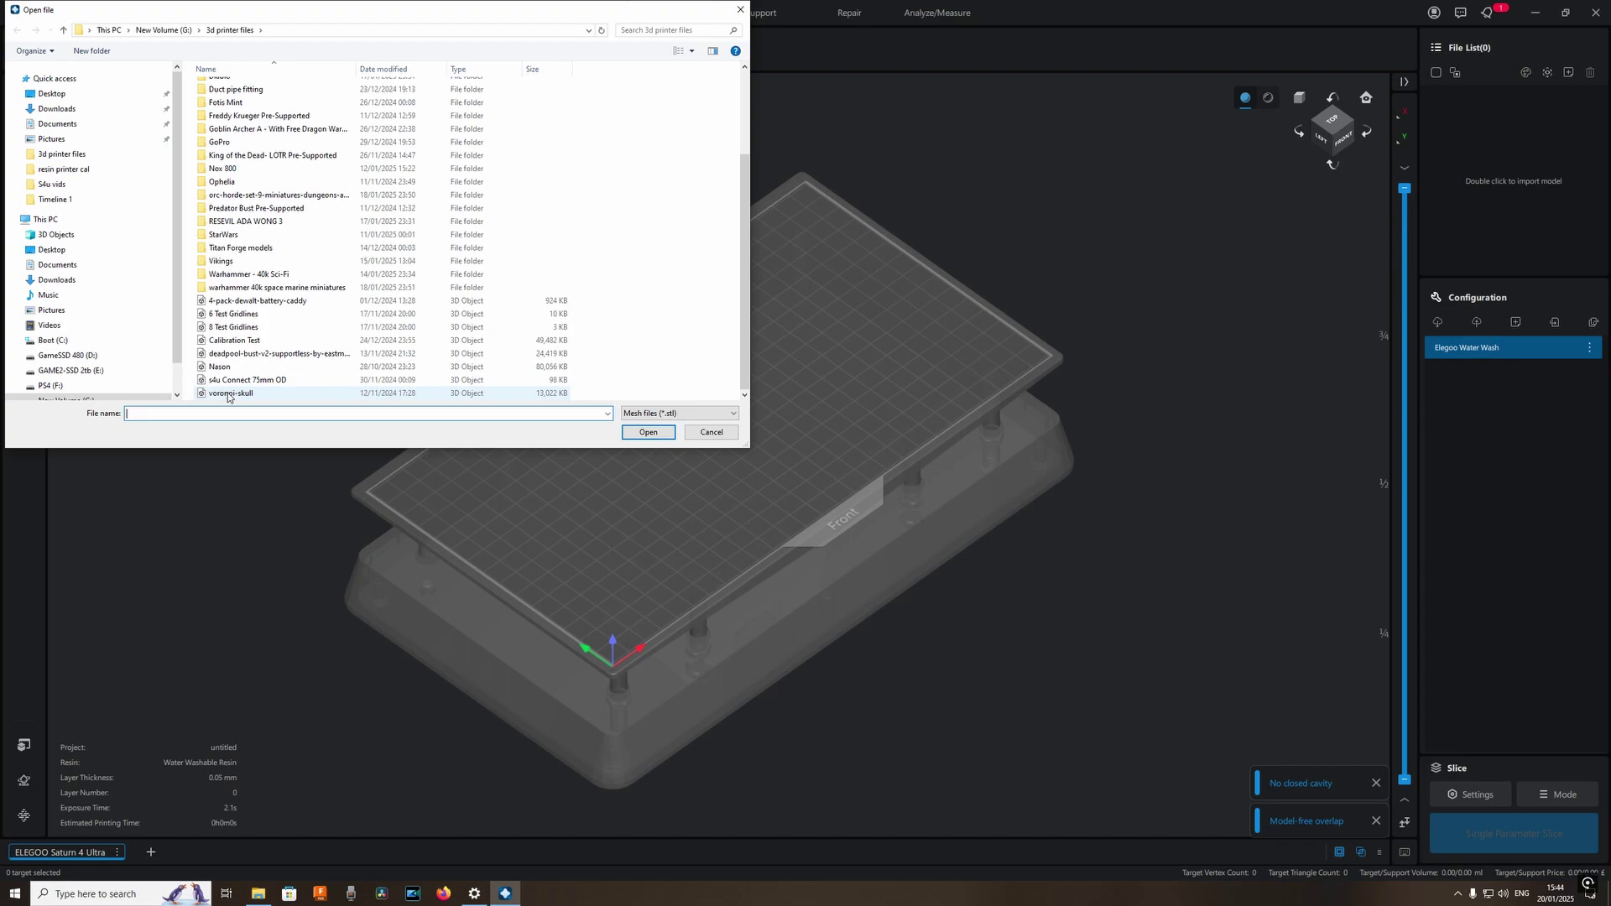
double_click(237, 329)
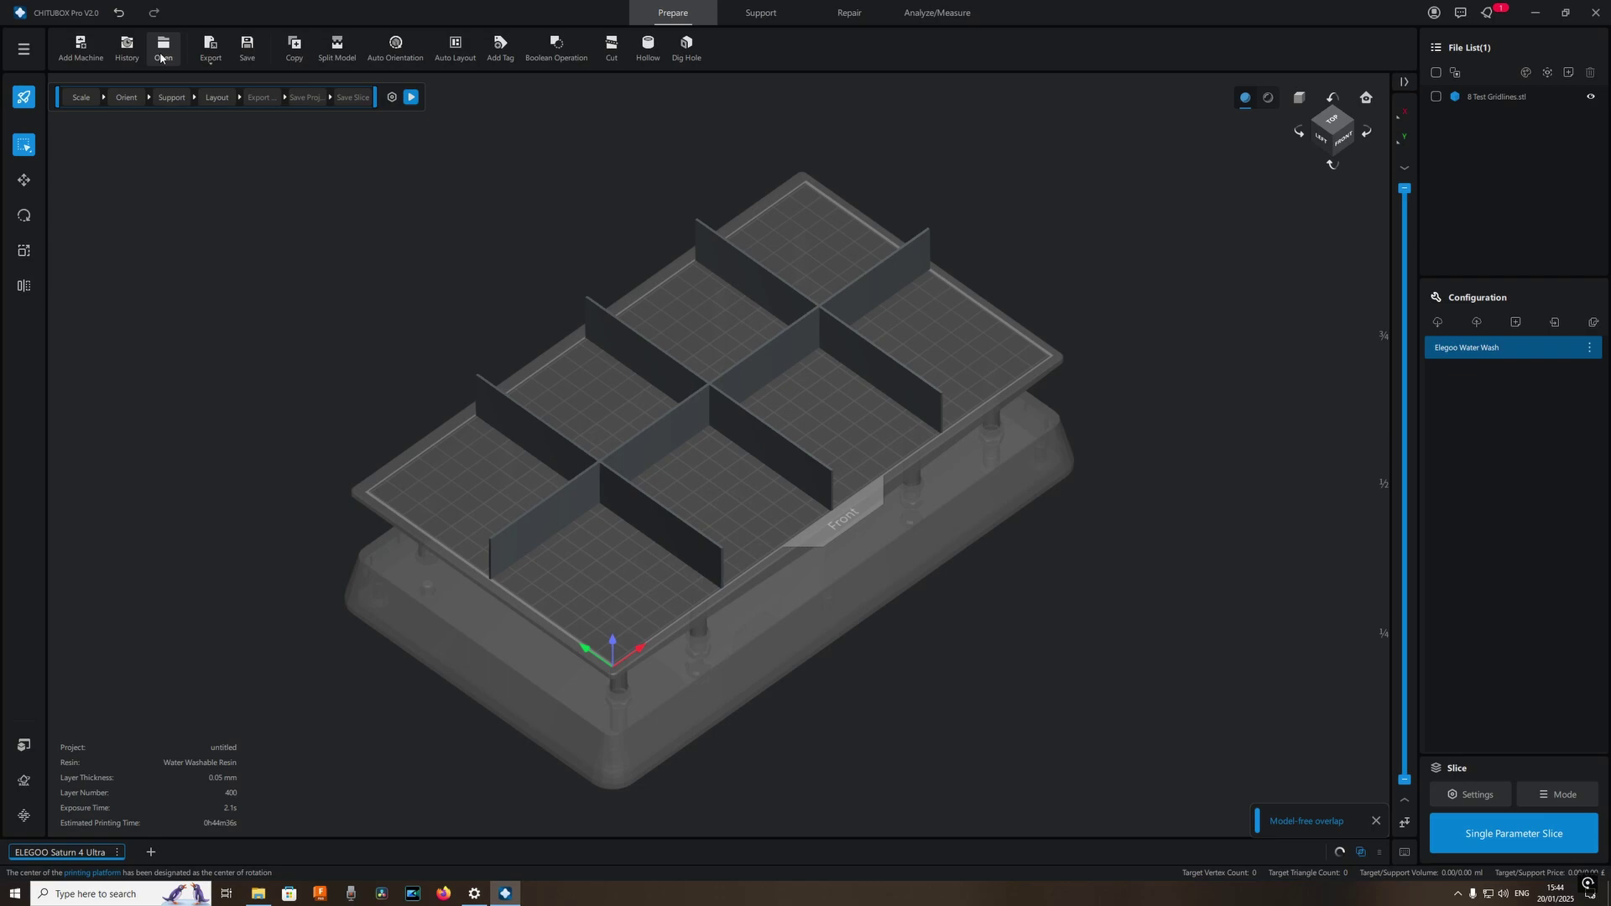
click(163, 48)
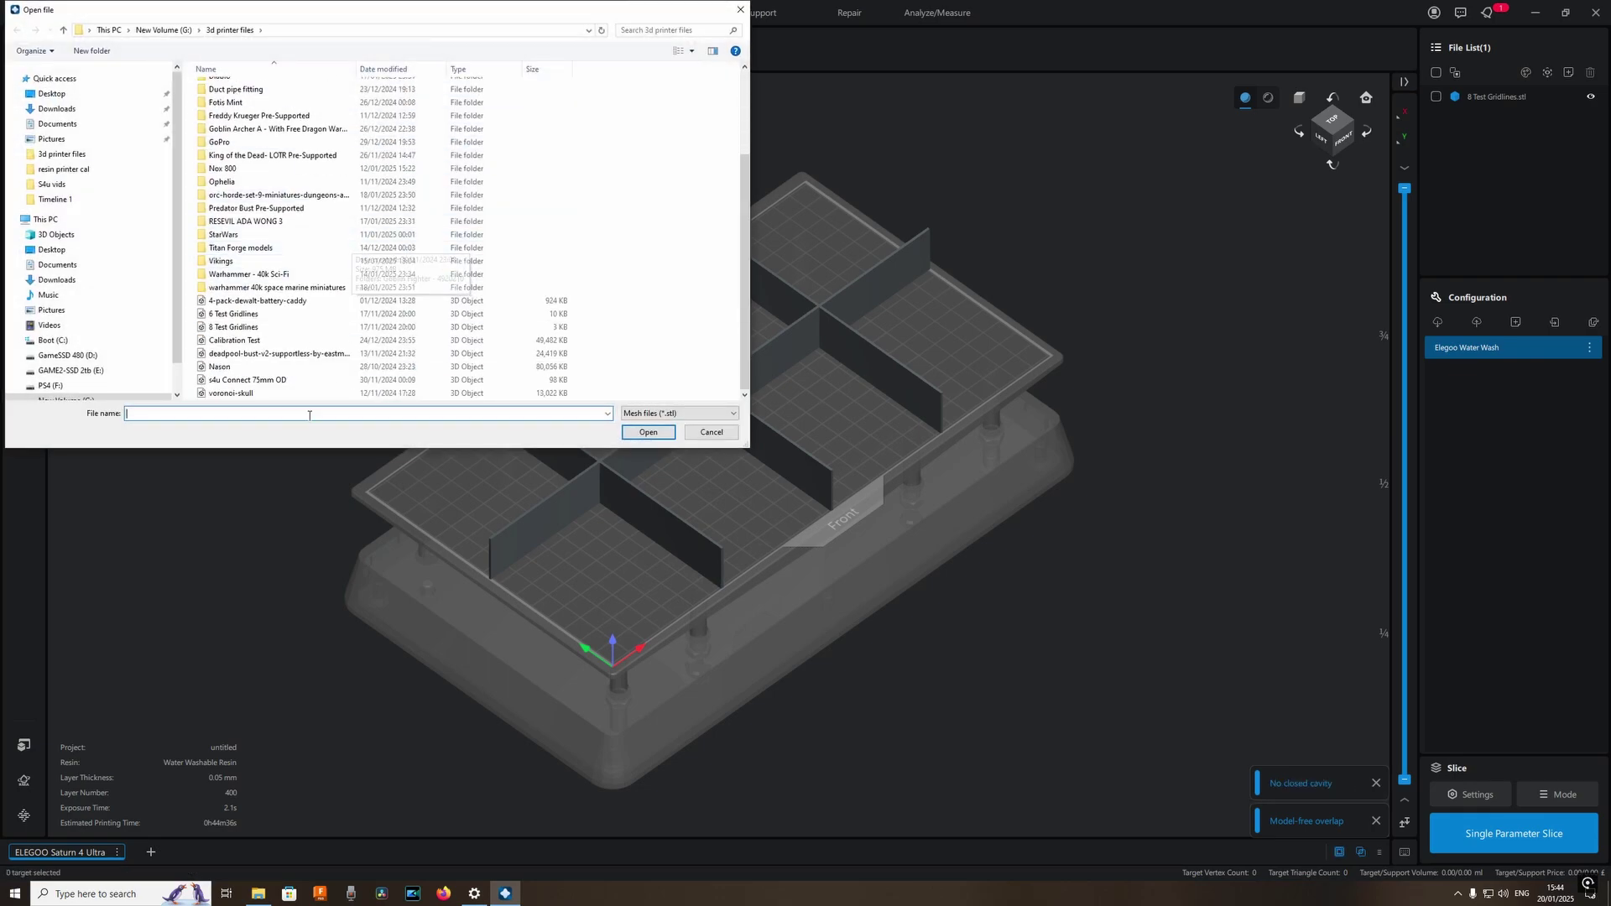
double_click(234, 340)
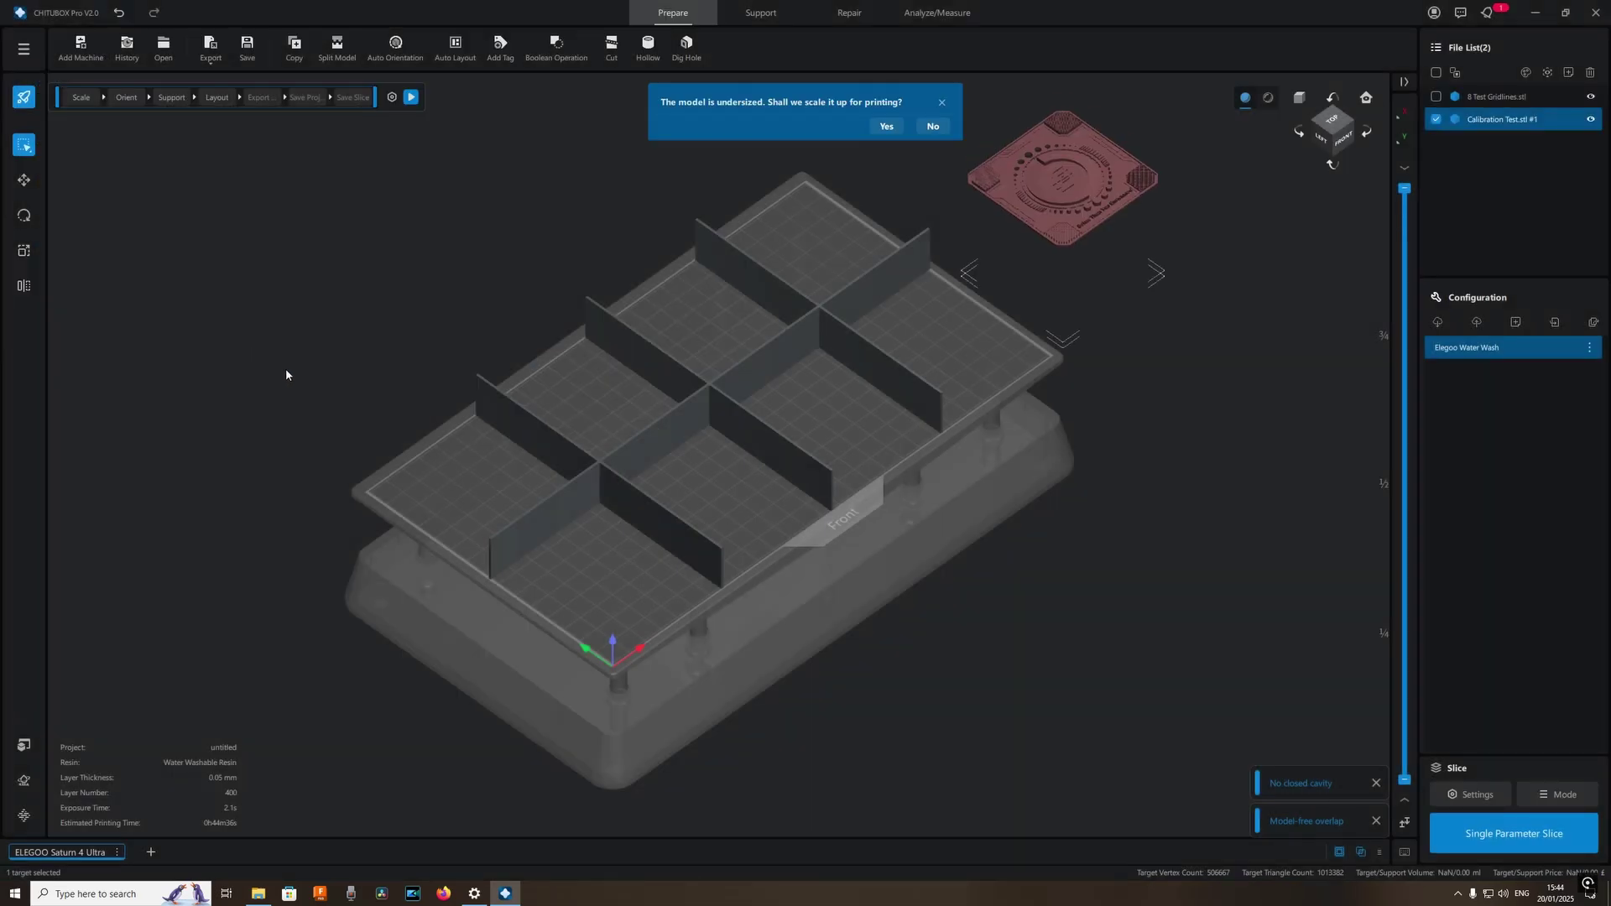
- Keep the Calibration Test at its original size and seat it in the bottom-right grid cell
click(933, 126)
drag(1037, 280, 940, 346)
key(5)
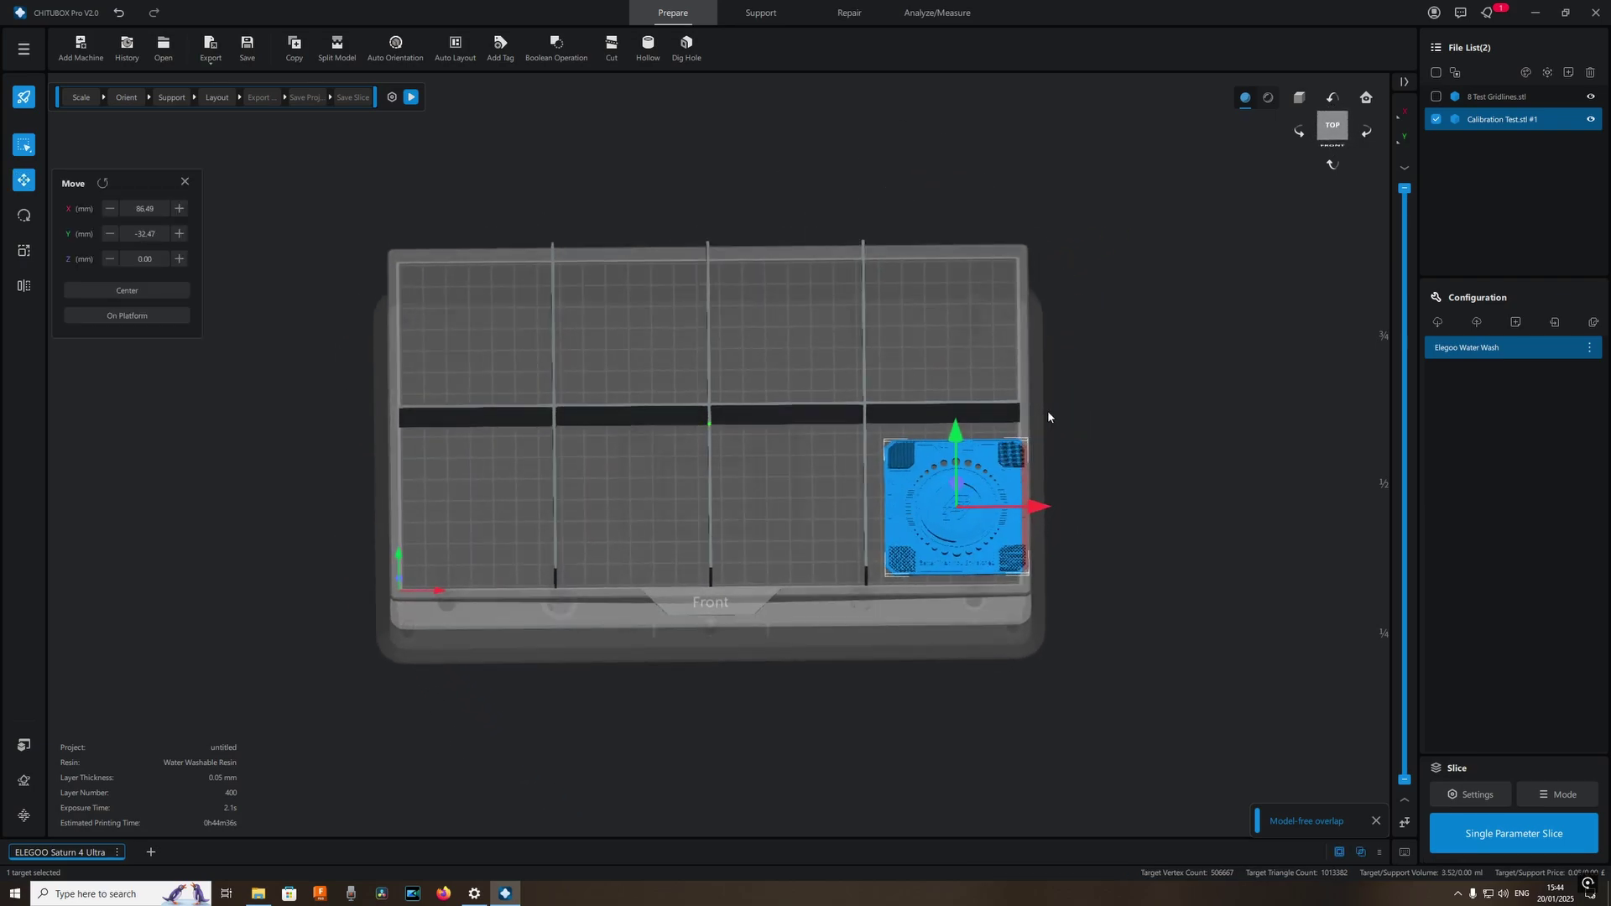
drag(965, 516, 955, 513)
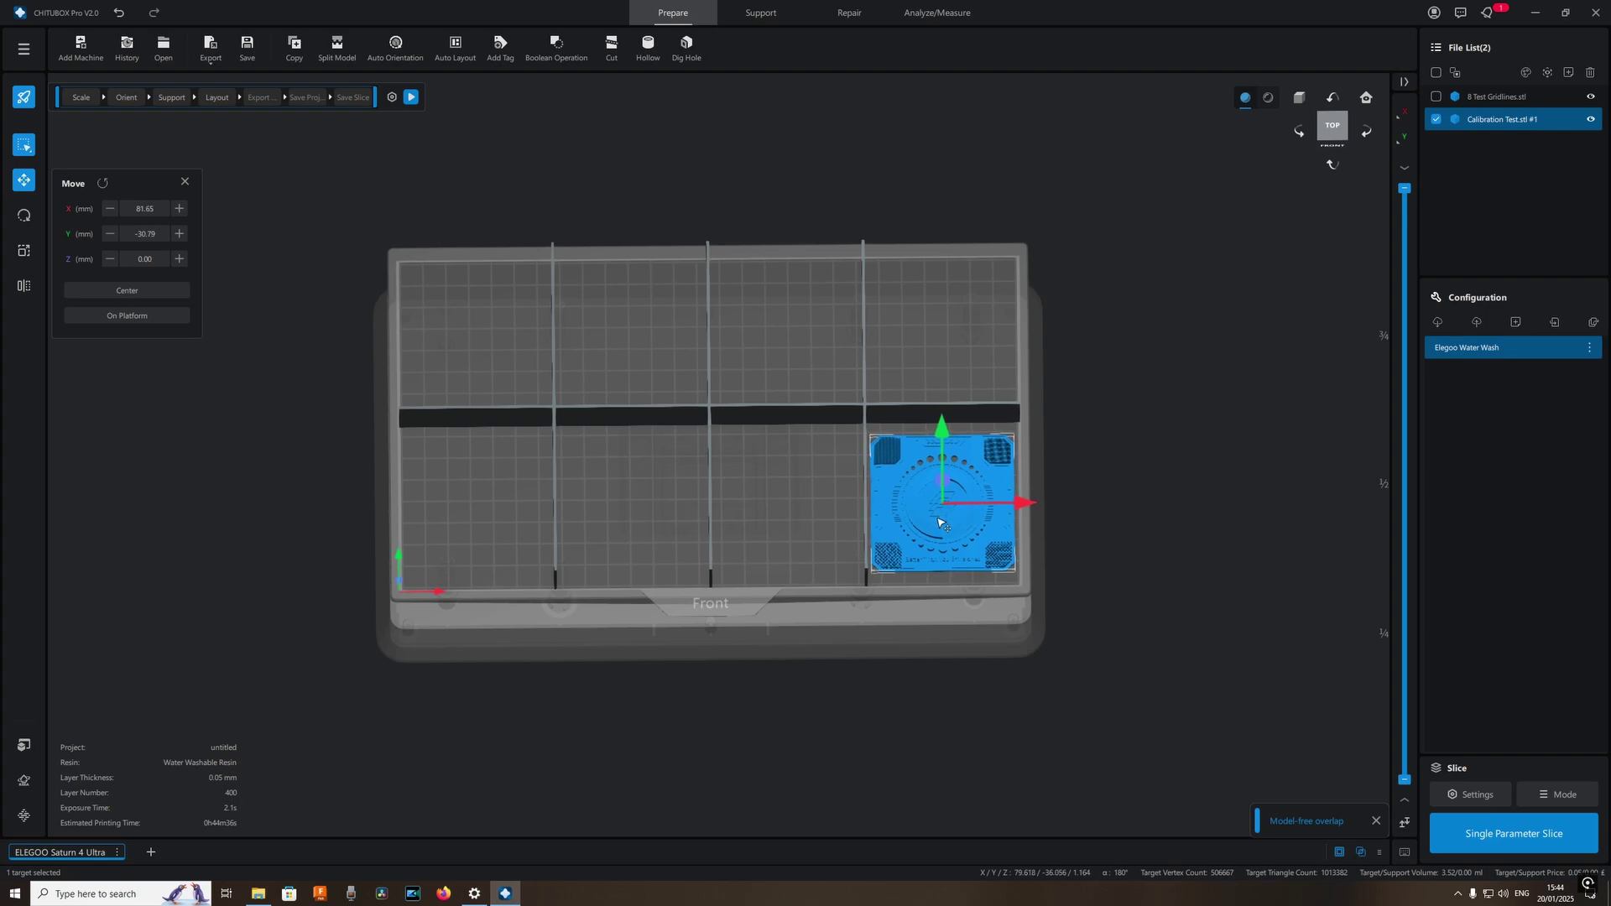
click(948, 348)
- Paste several duplicates of the Calibration Test onto the plate
key(Delete)
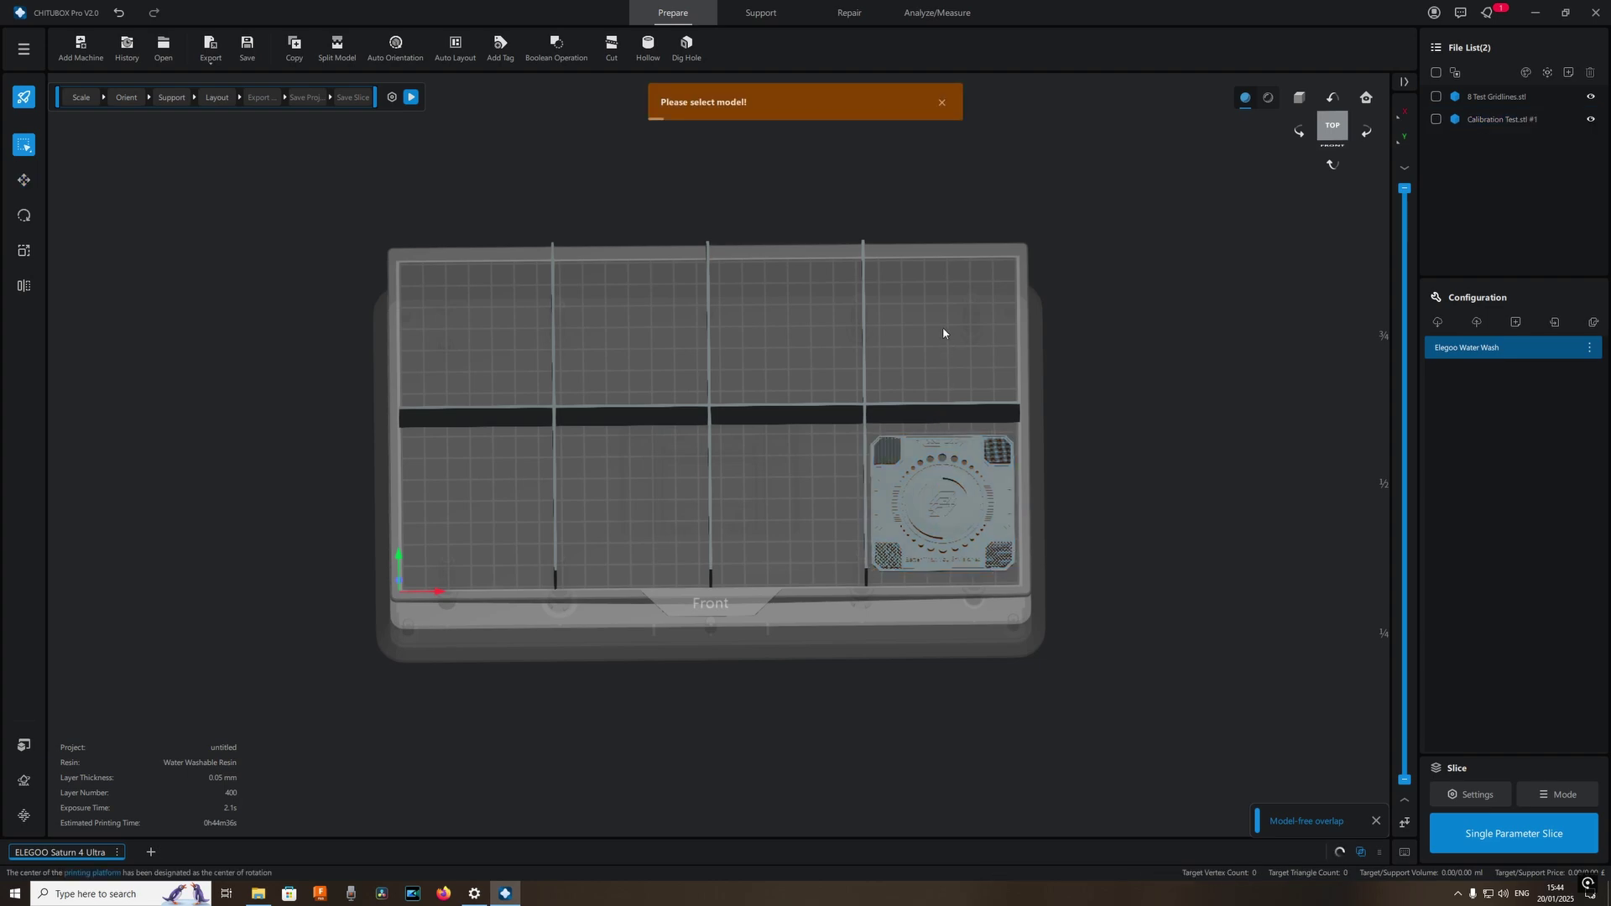
click(943, 103)
click(929, 547)
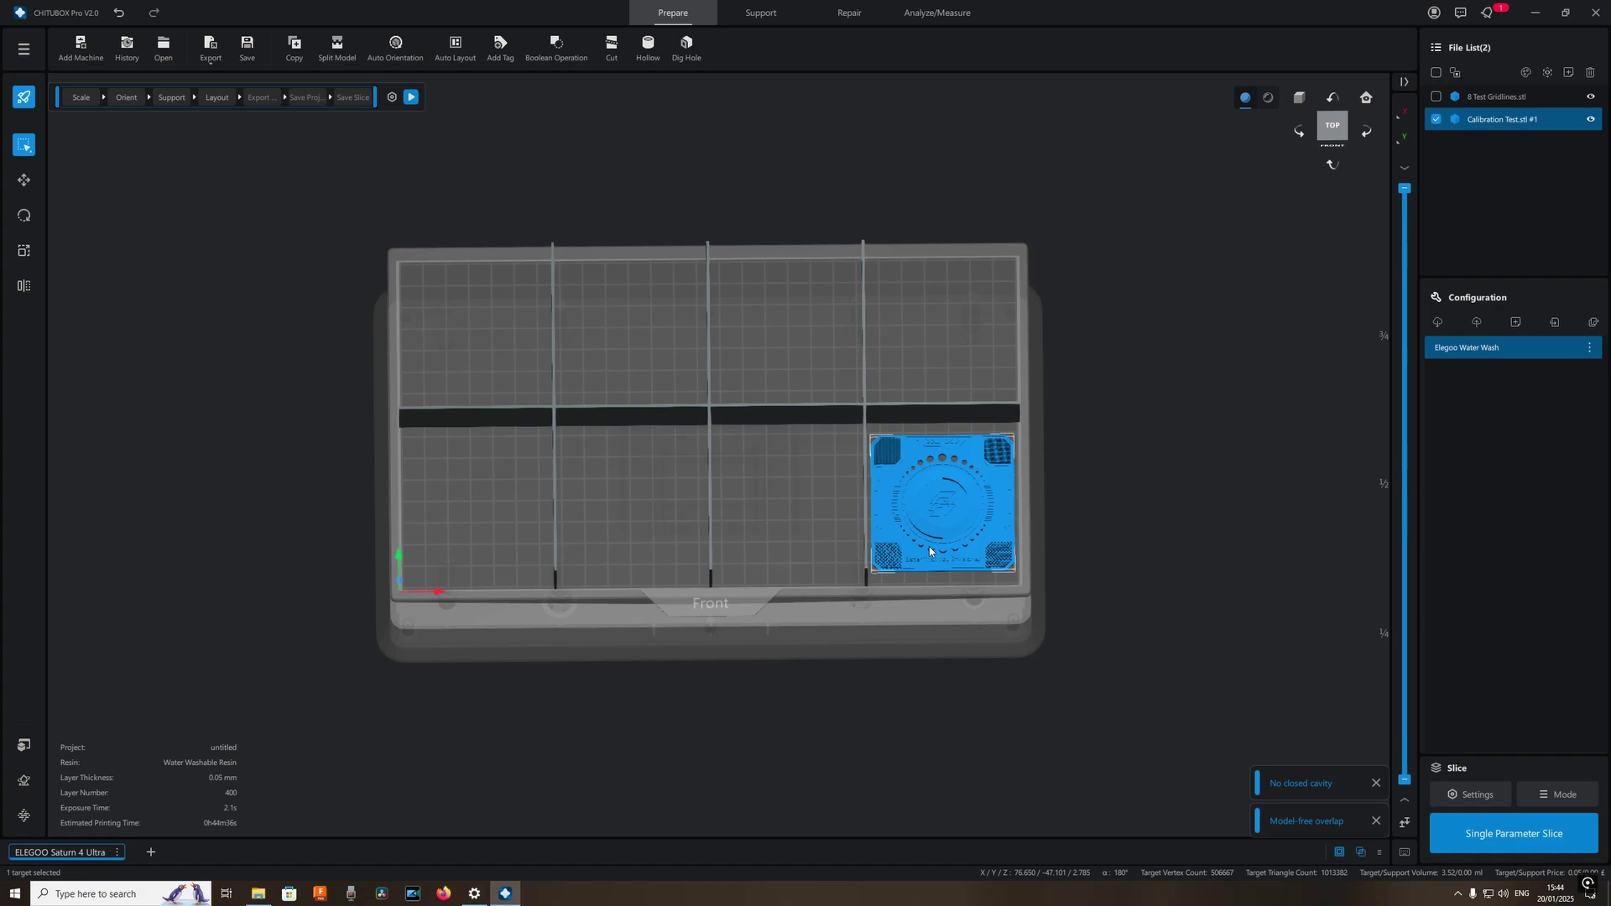
key(ctrl+v)
click(492, 525)
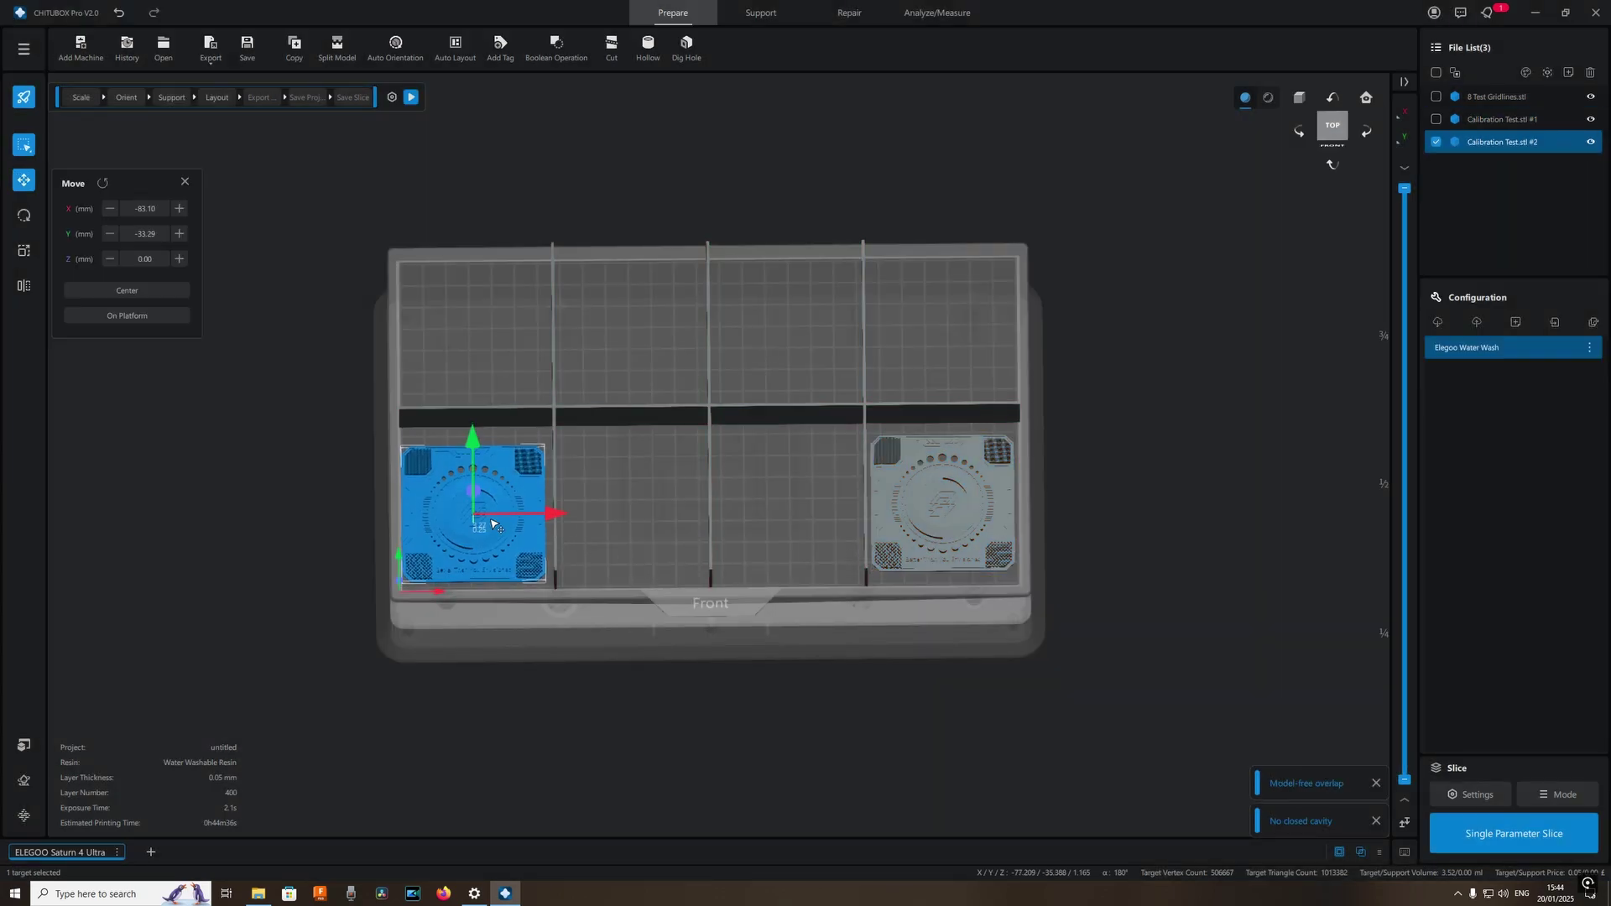
click(646, 482)
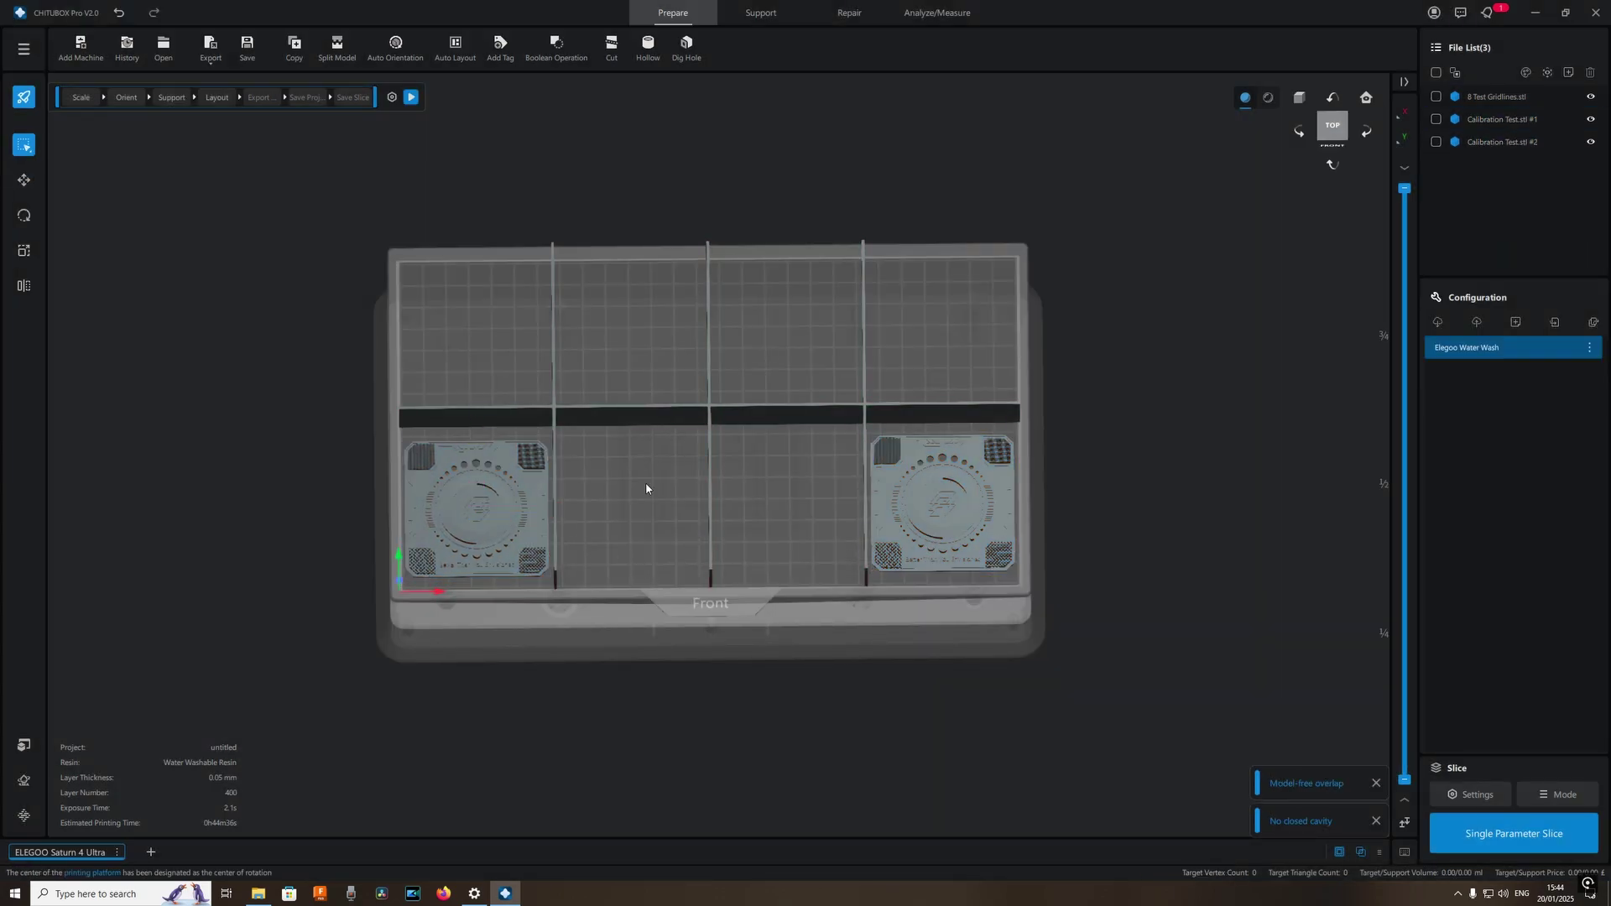
click(966, 481)
key(ctrl+v)
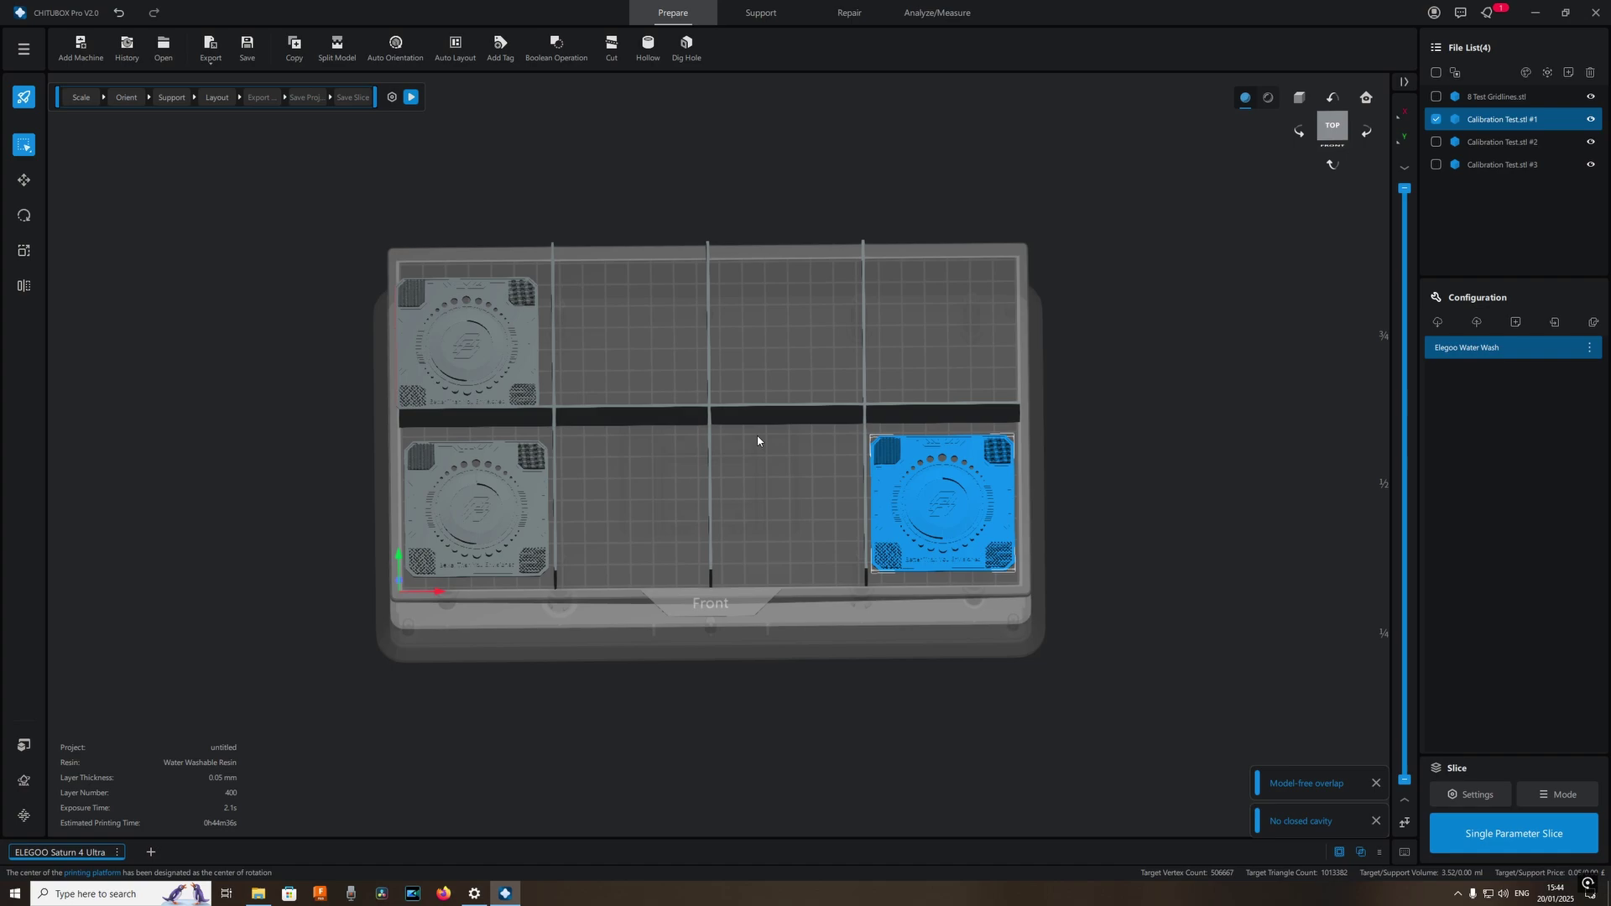
key(ctrl+v)
key(ctrl+v)
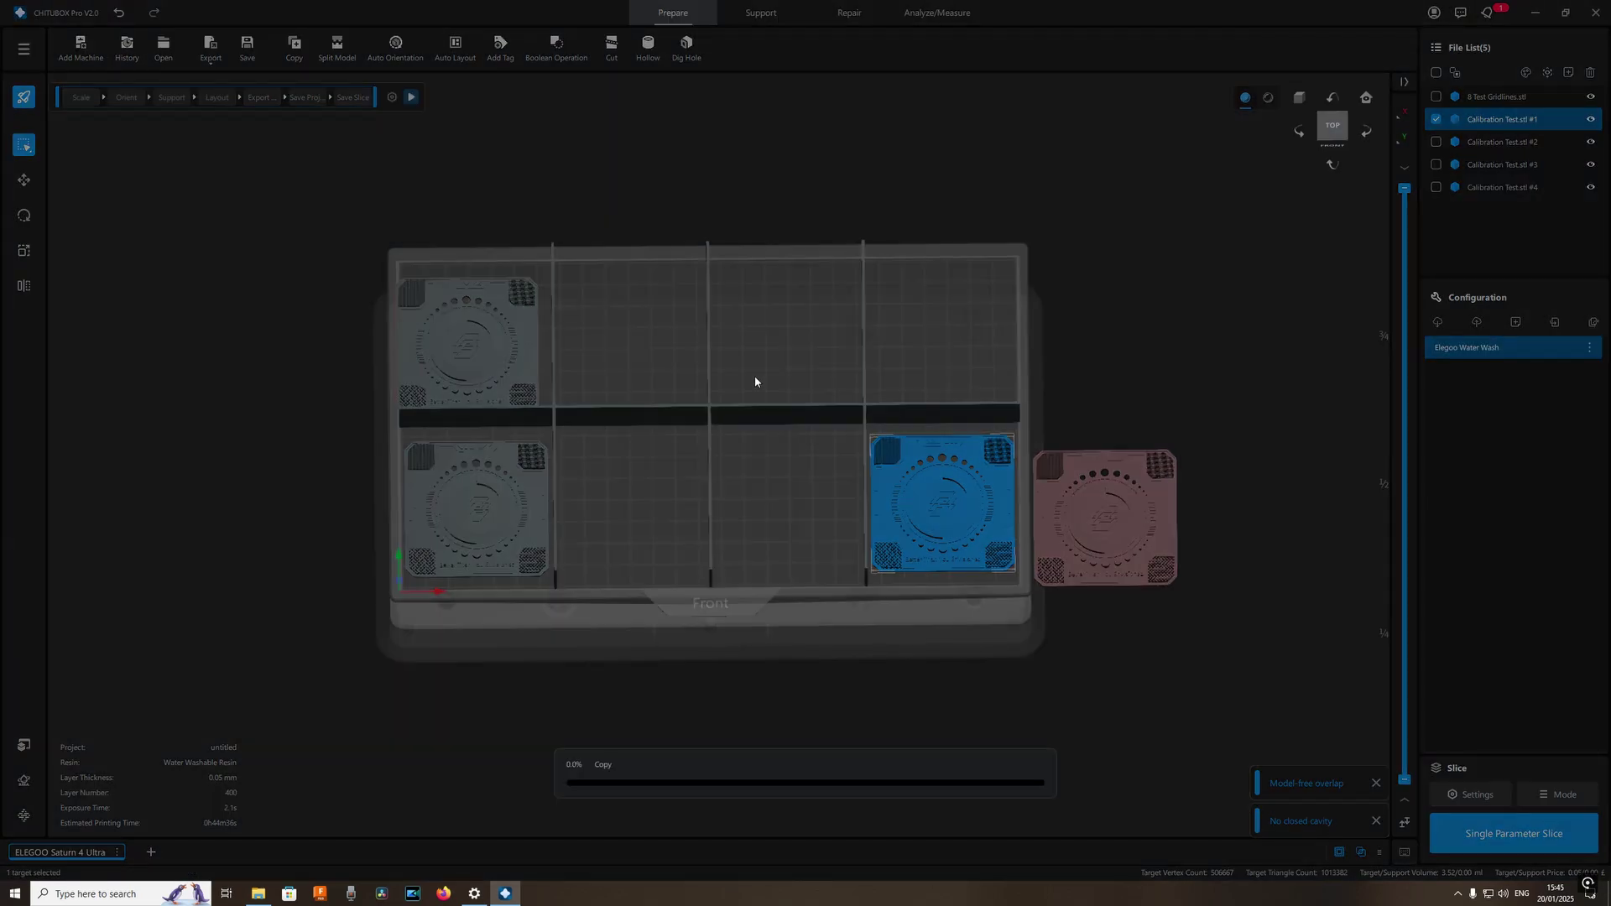
key(ctrl+v)
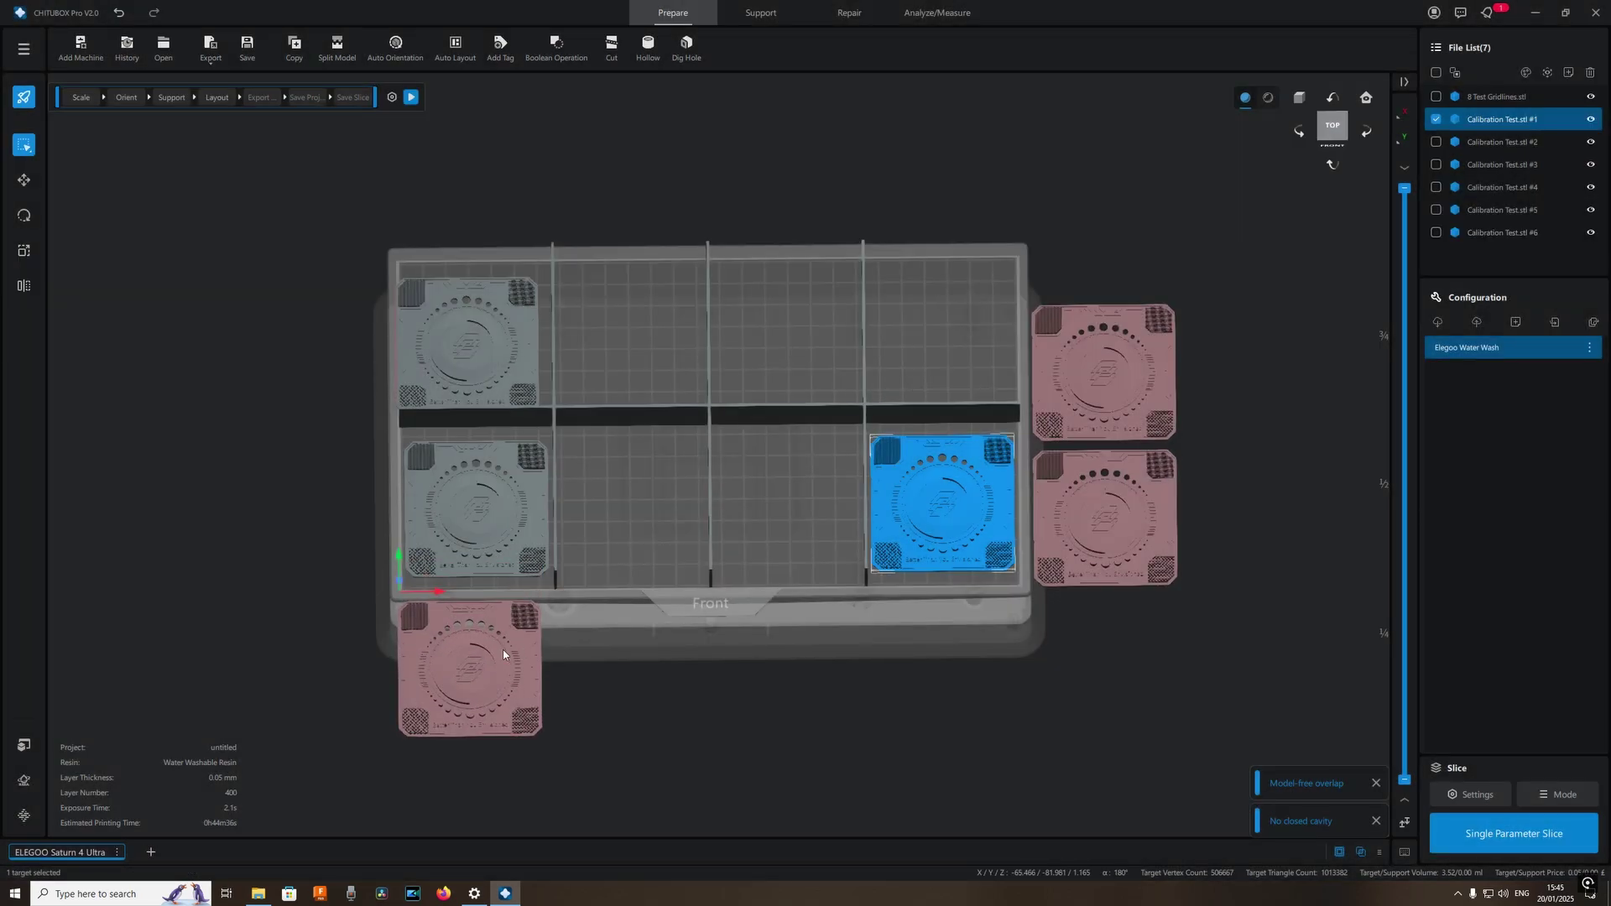
- Move the copies into the remaining empty cells so all eight slots hold a disc
drag(487, 655, 647, 493)
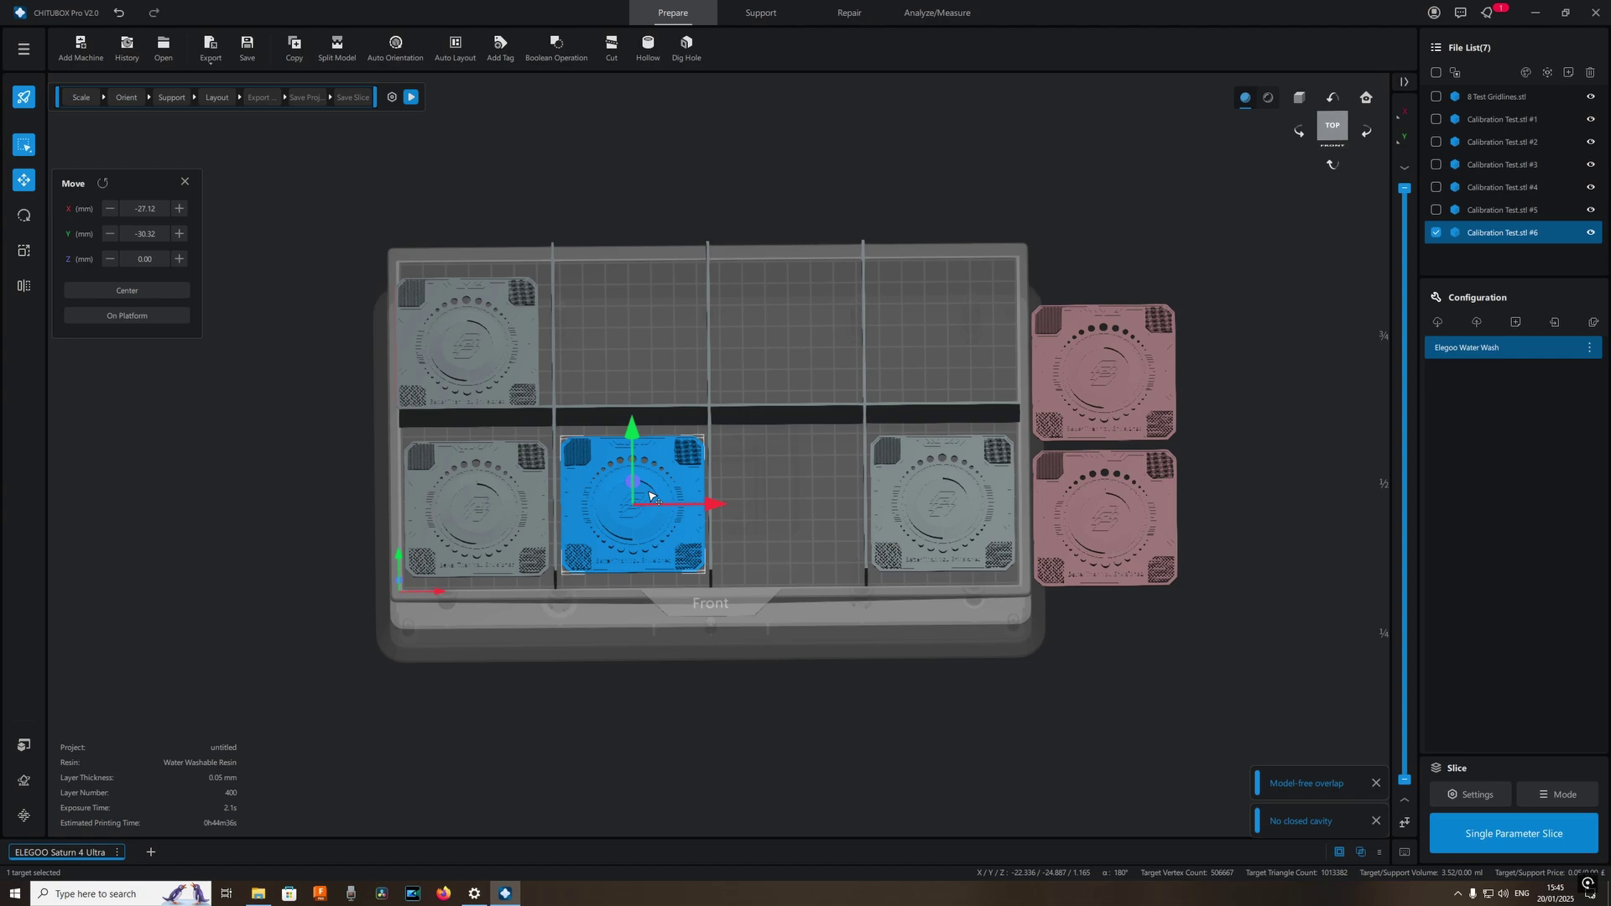
drag(1091, 387, 621, 348)
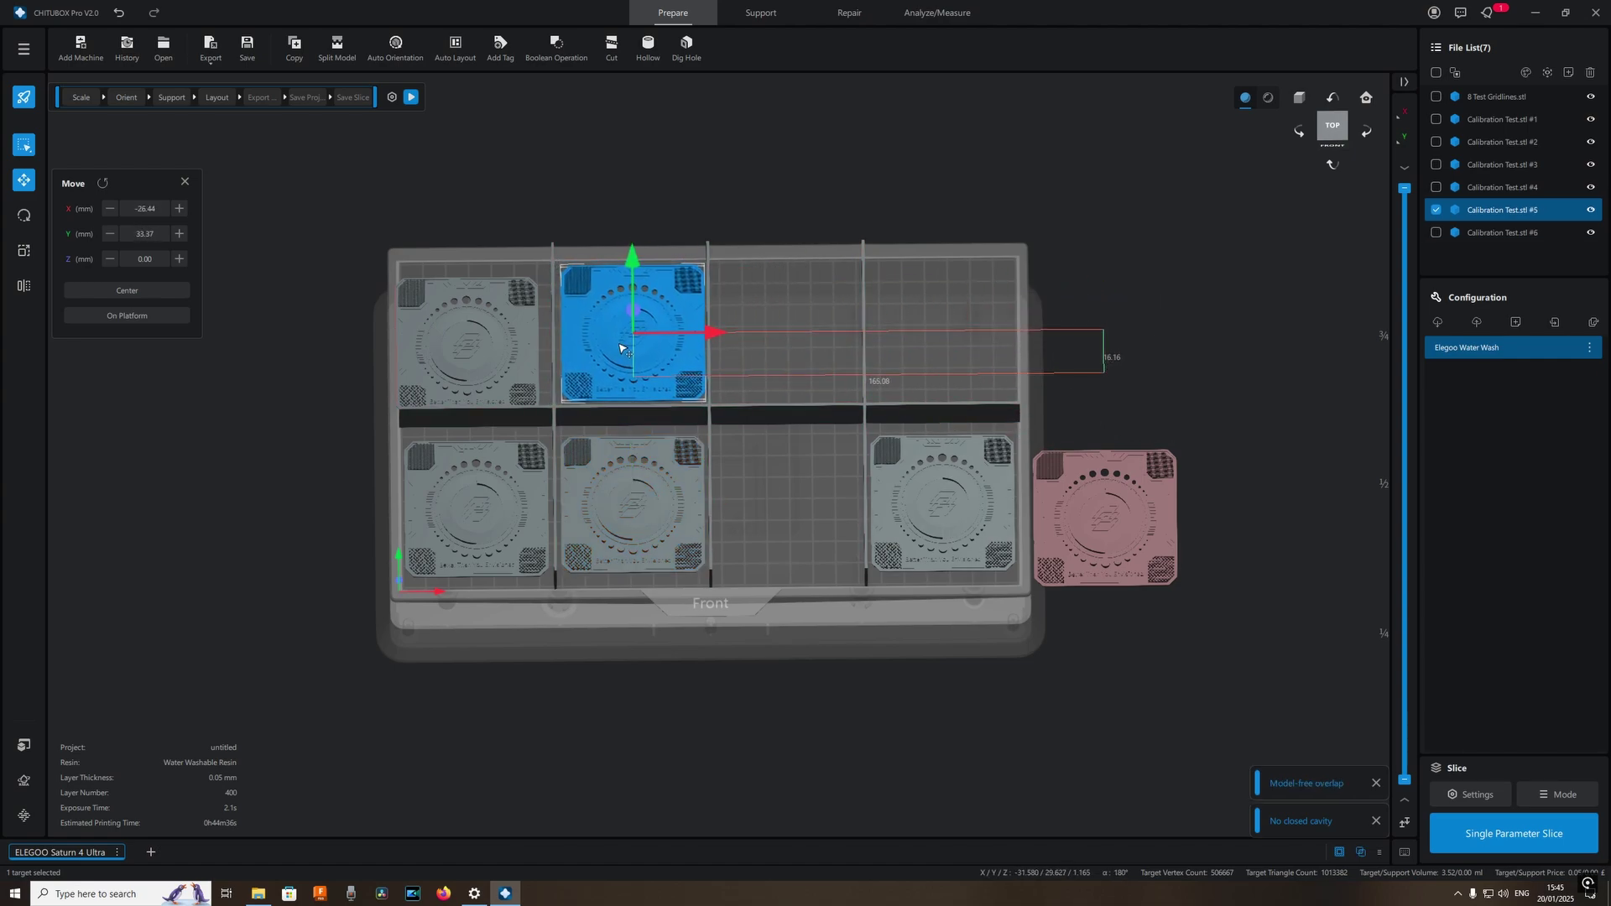
drag(1070, 506, 764, 326)
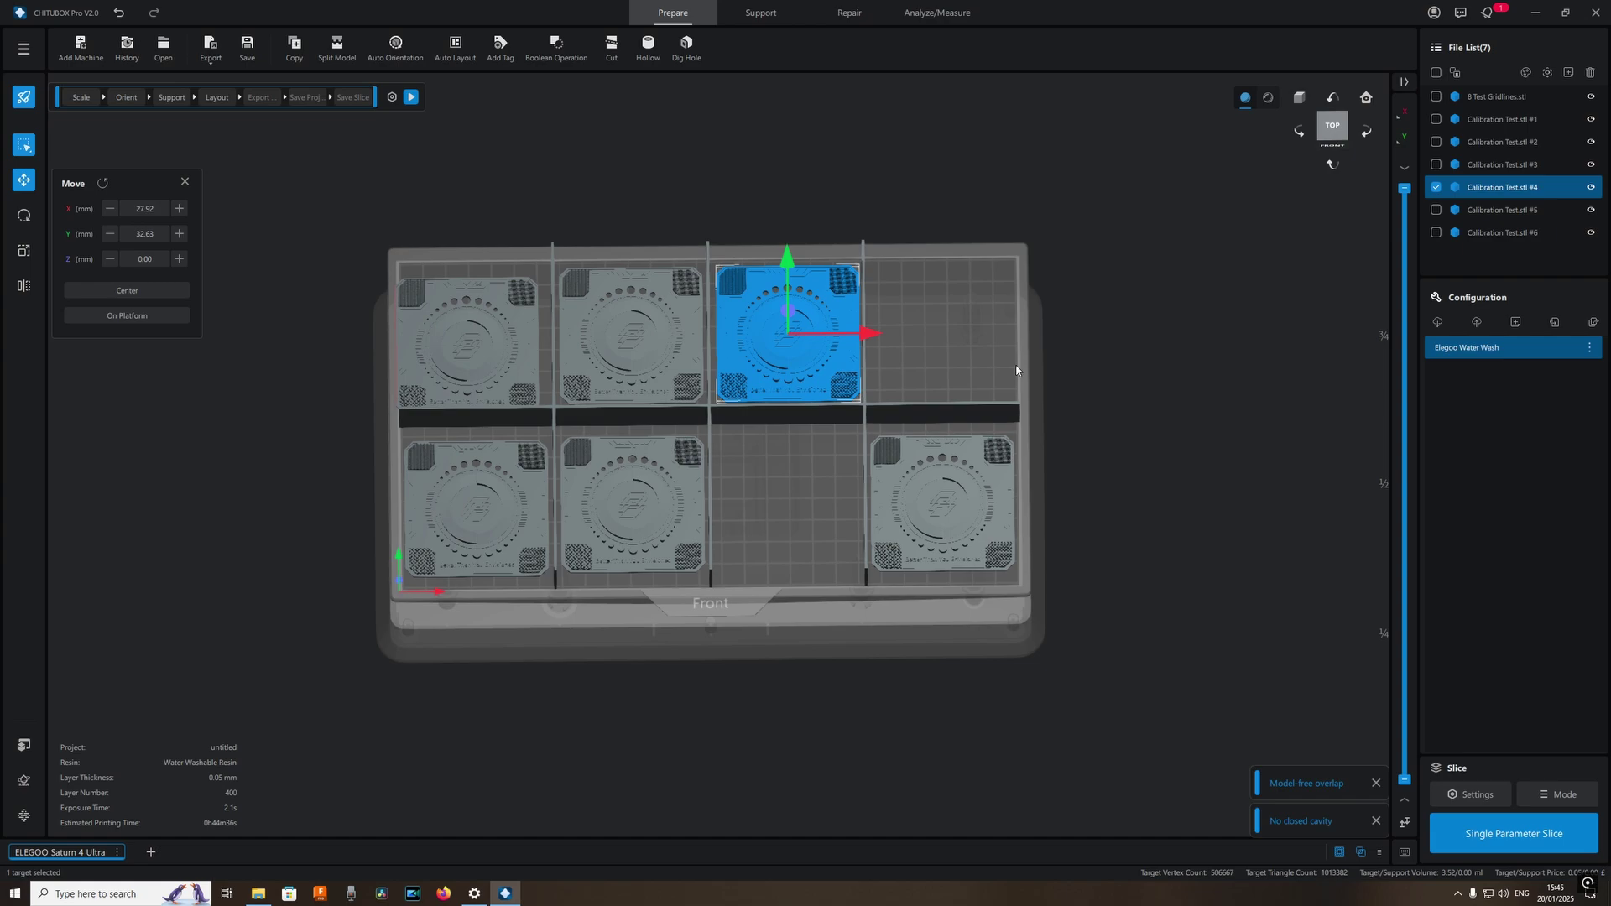
key(ctrl+v)
key(ctrl+v)
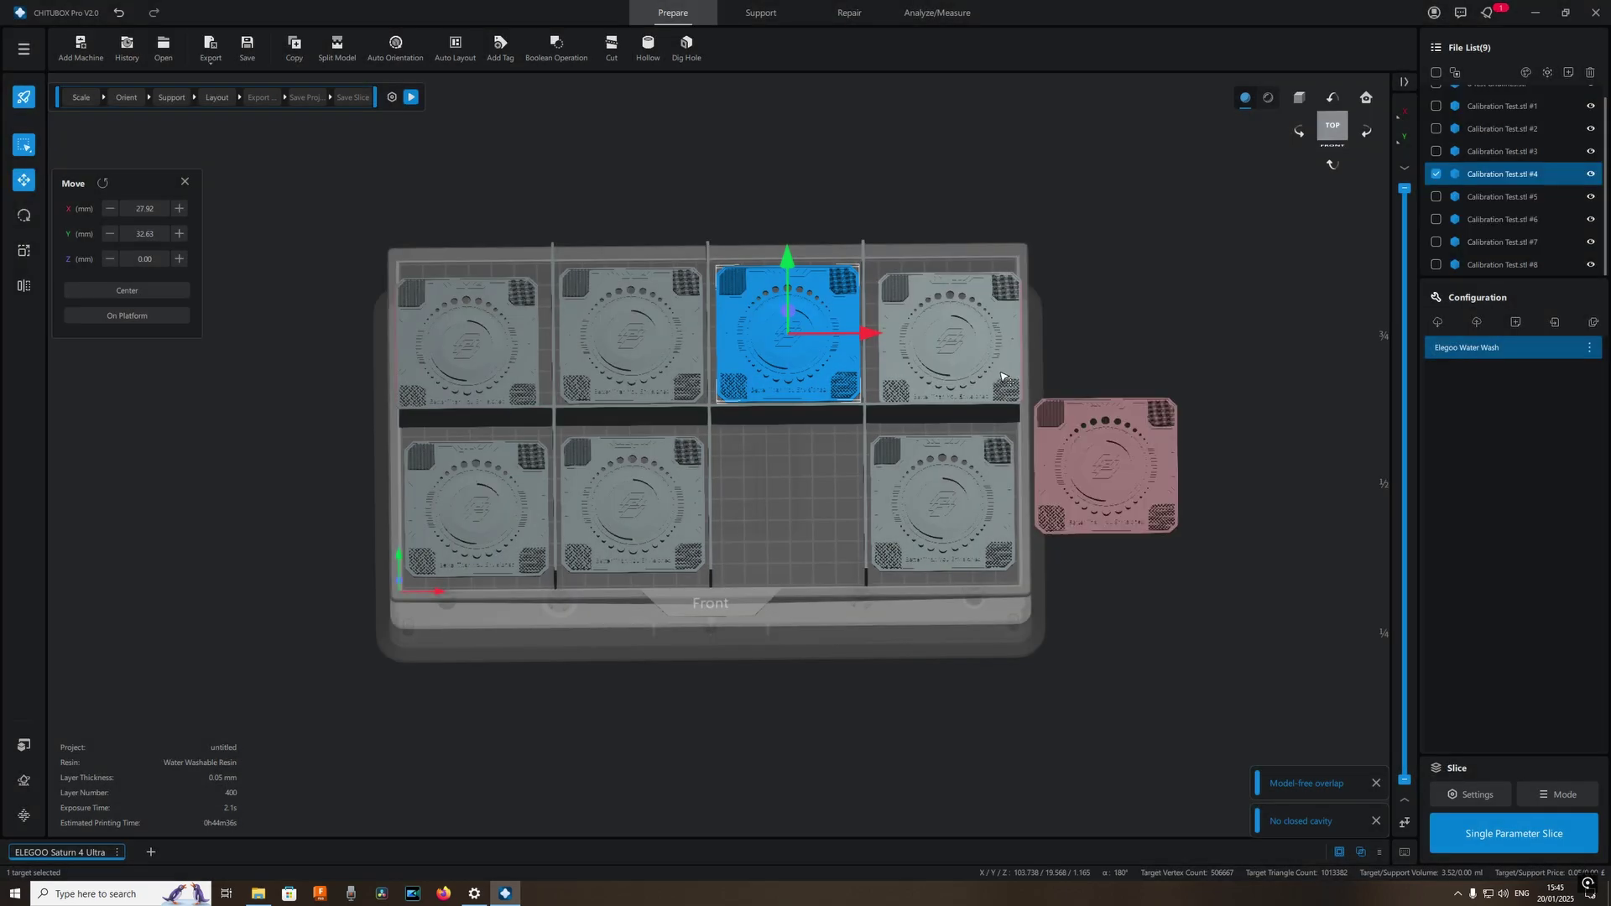
click(987, 389)
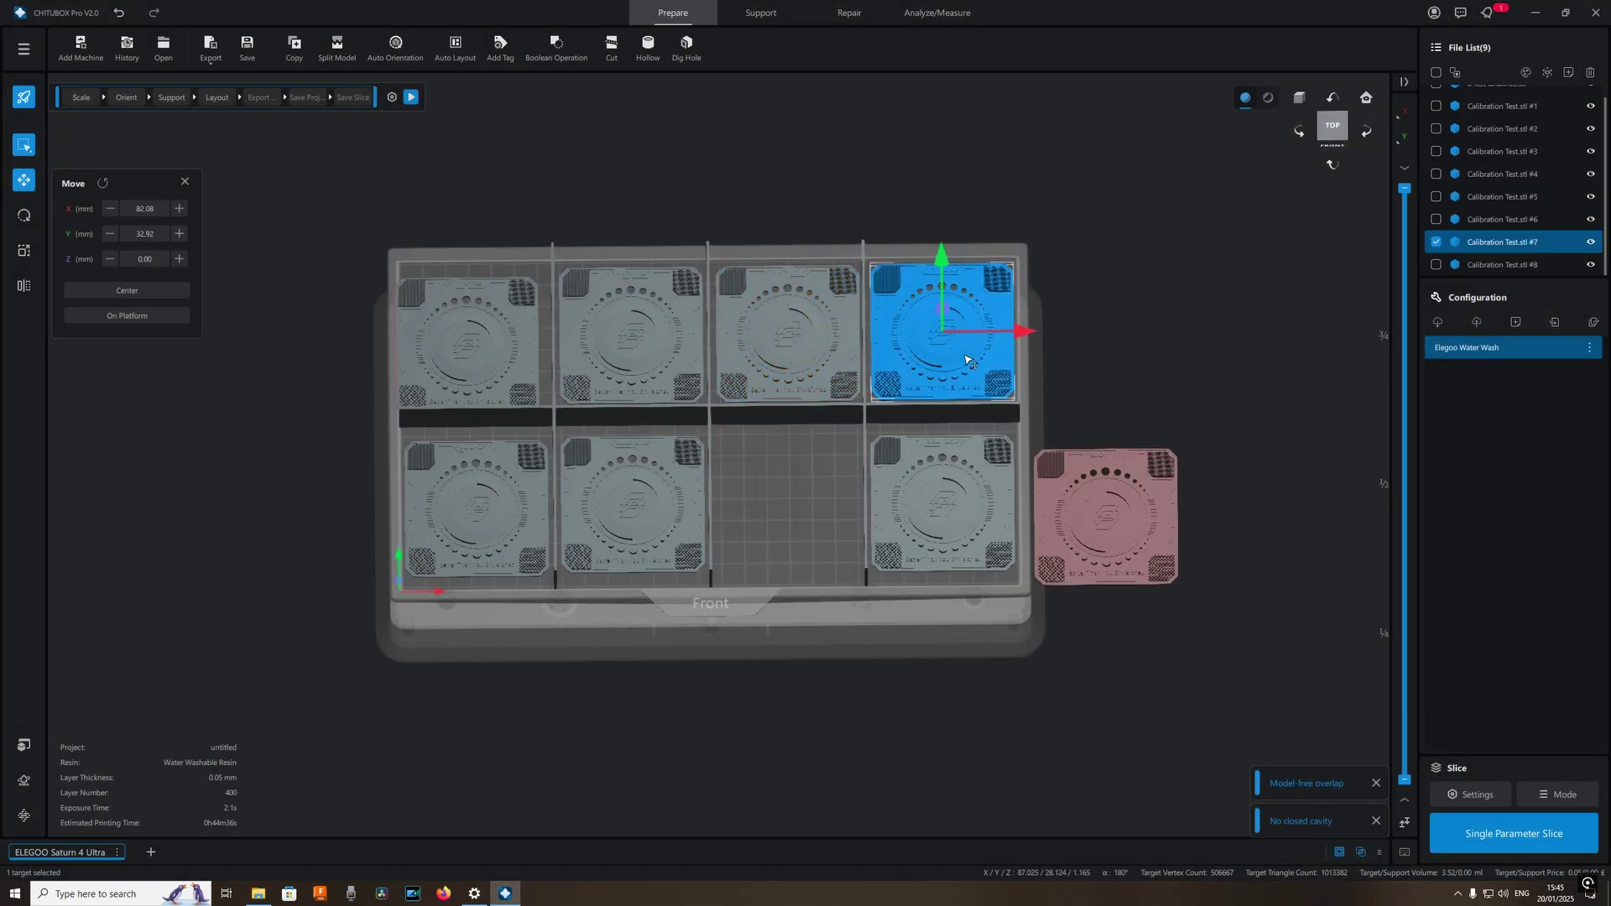
drag(1077, 515, 758, 505)
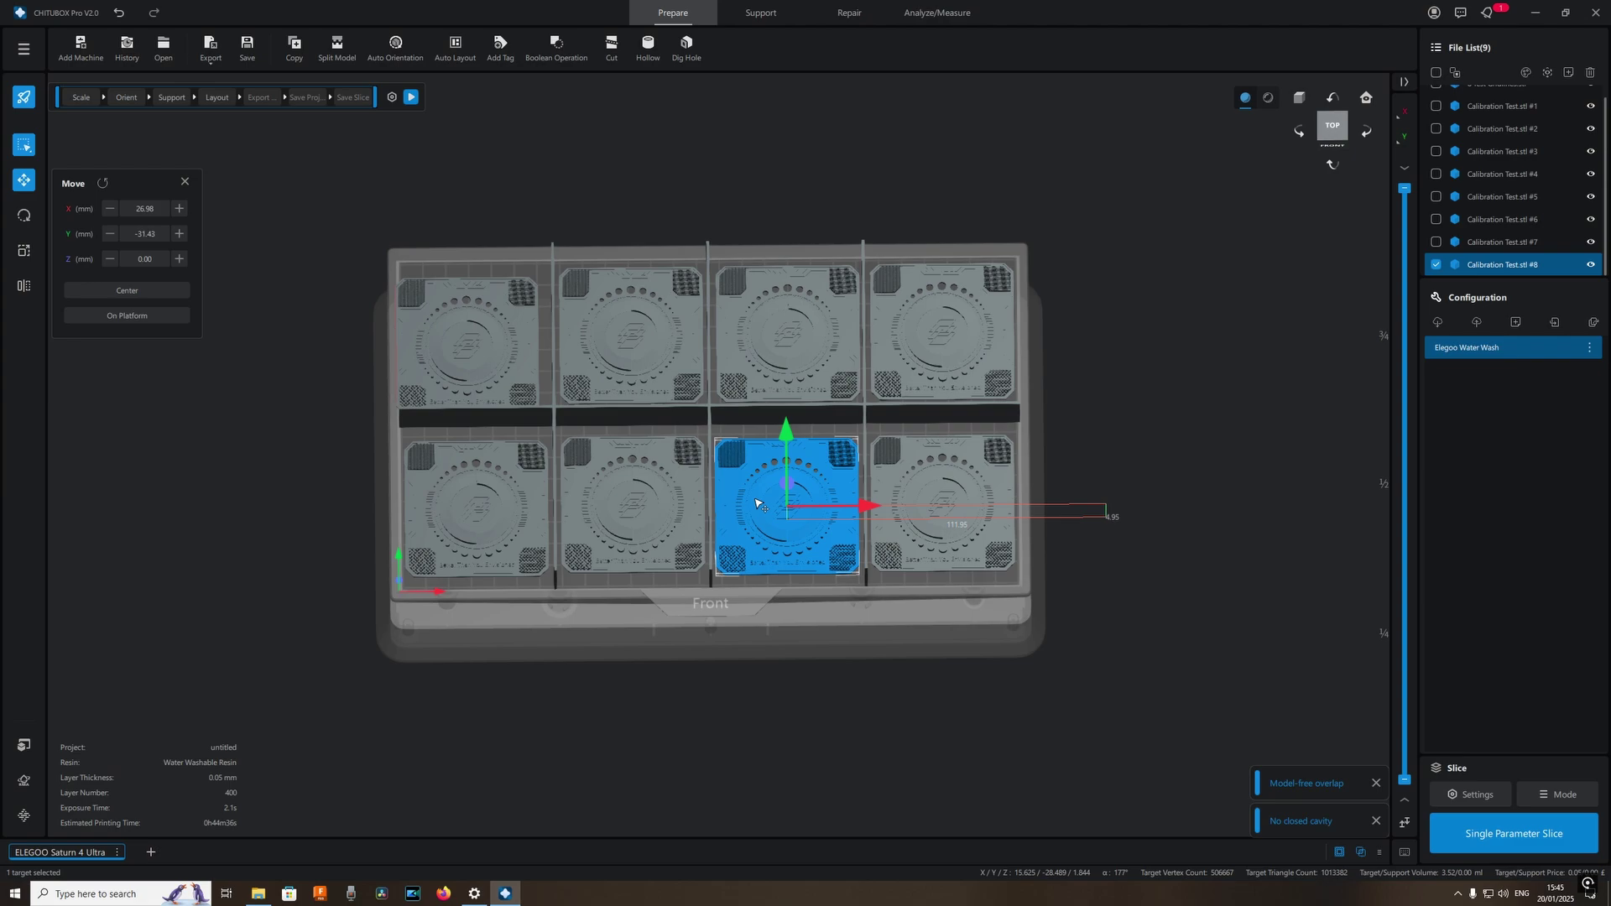
- Delete the 8 Test Gridlines frame, leaving only the eight Calibration Test discs
click(631, 538)
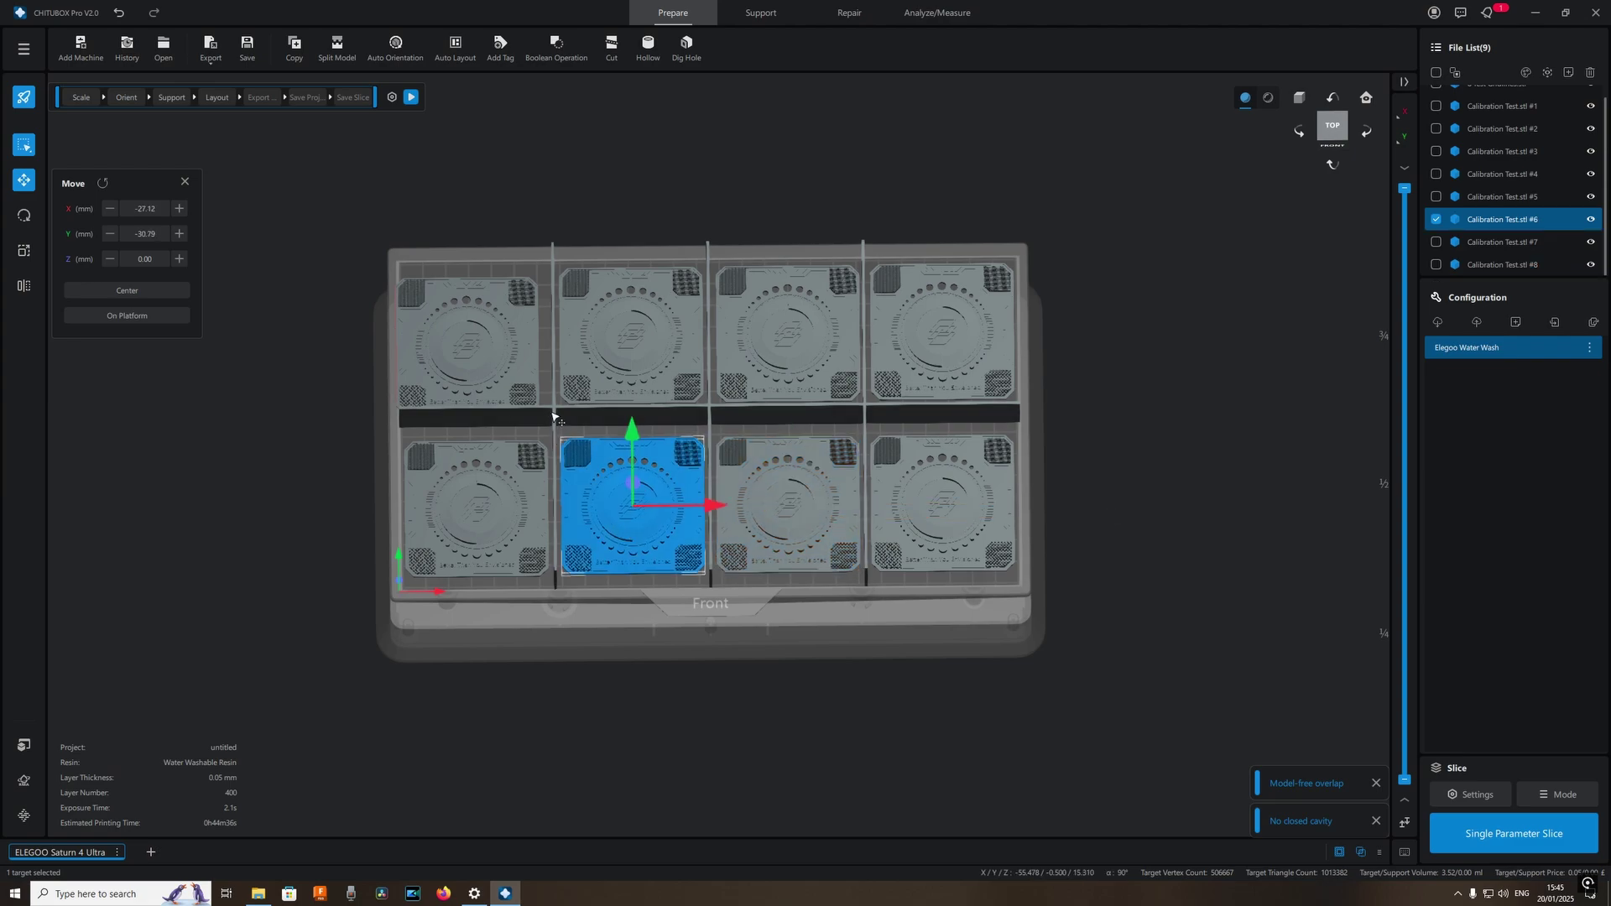
click(553, 416)
key(Delete)
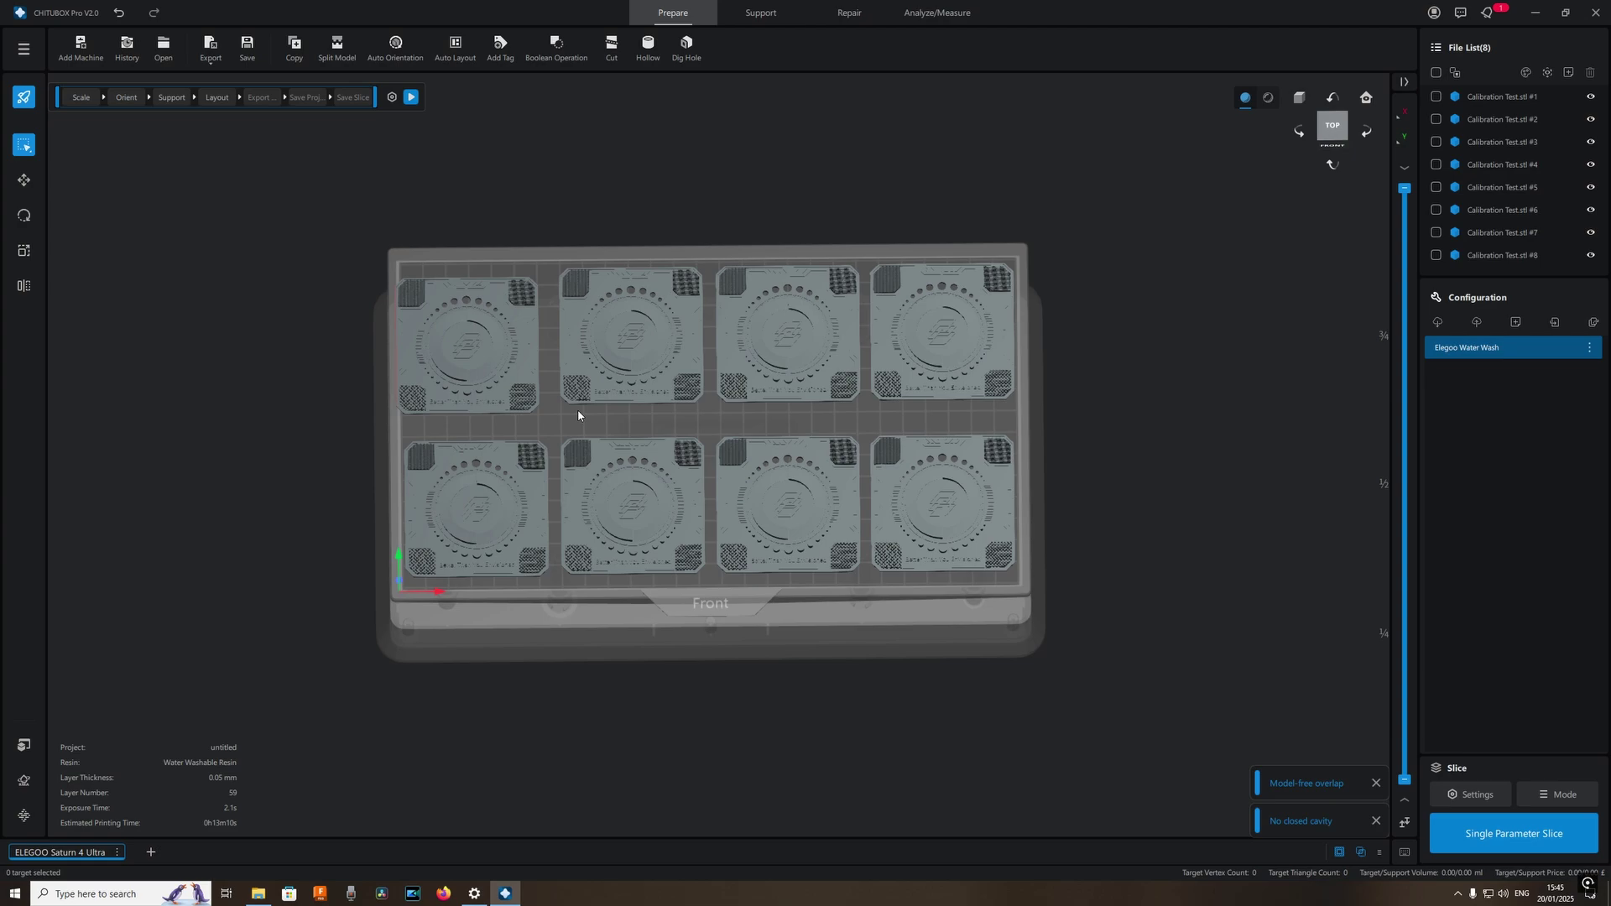
drag(1166, 512, 1343, 712)
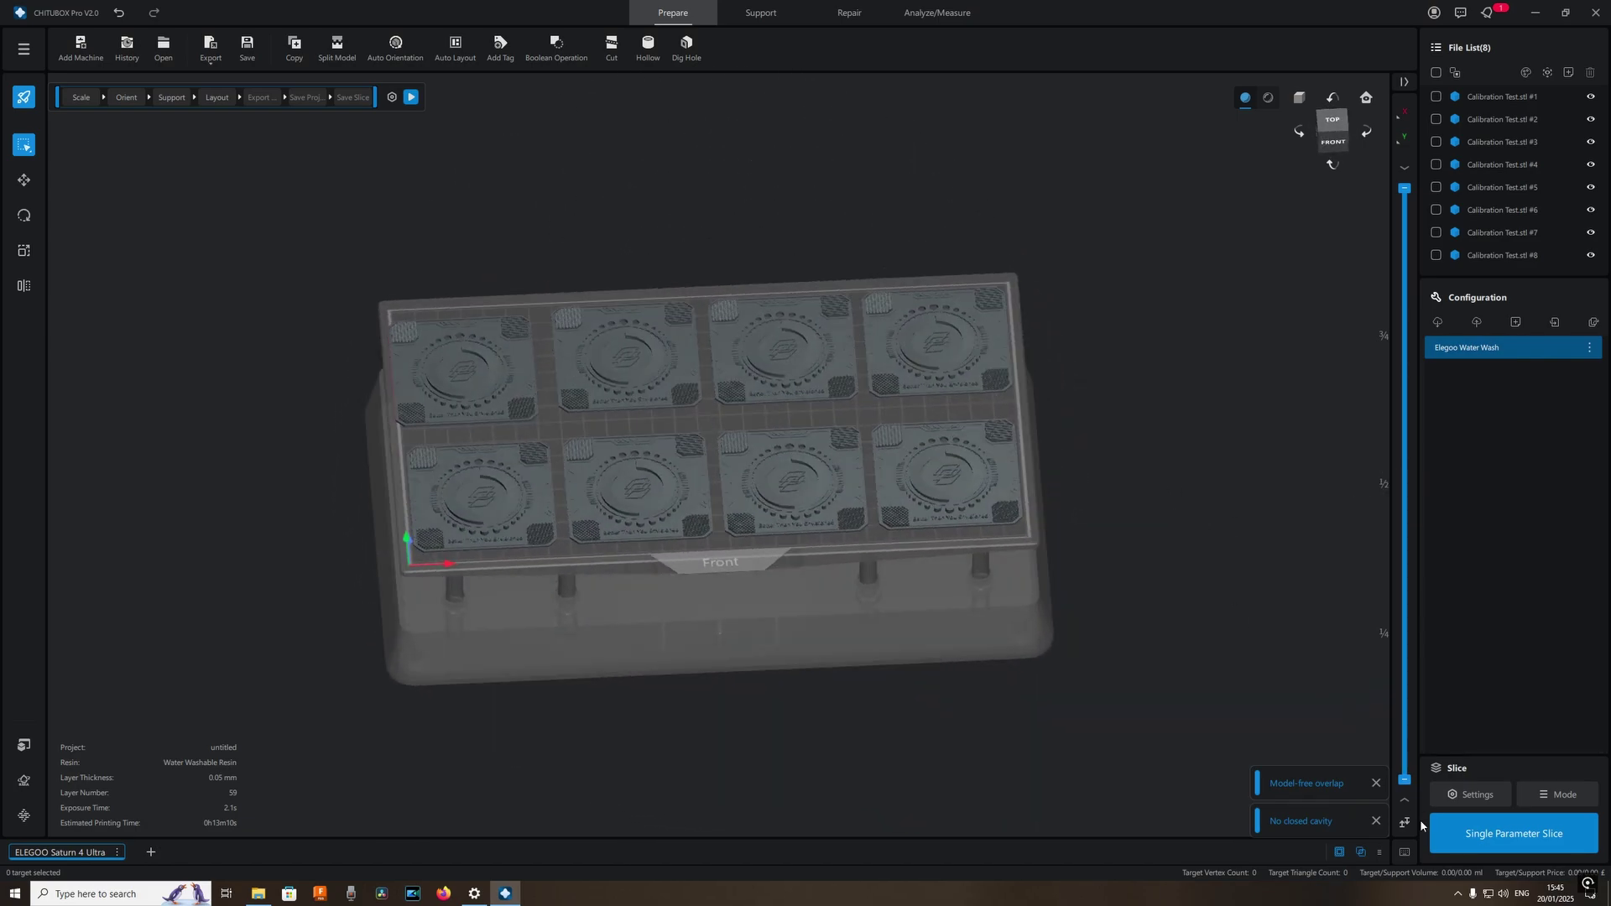